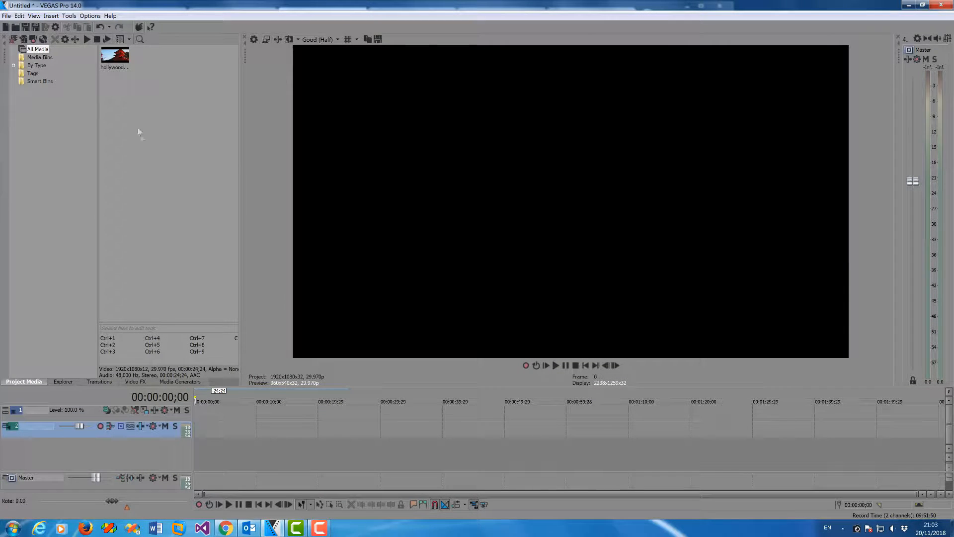
# Place the hollywood clip at the start of the timeline on new tracks below the existing ones.
pyautogui.click(118, 66)
pyautogui.moveTo(118, 59); pyautogui.dragTo(204, 351)
pyautogui.moveTo(196, 448)
pyautogui.mouseDown()
pyautogui.moveTo(198, 433)
pyautogui.moveTo(196, 448)
pyautogui.mouseUp()
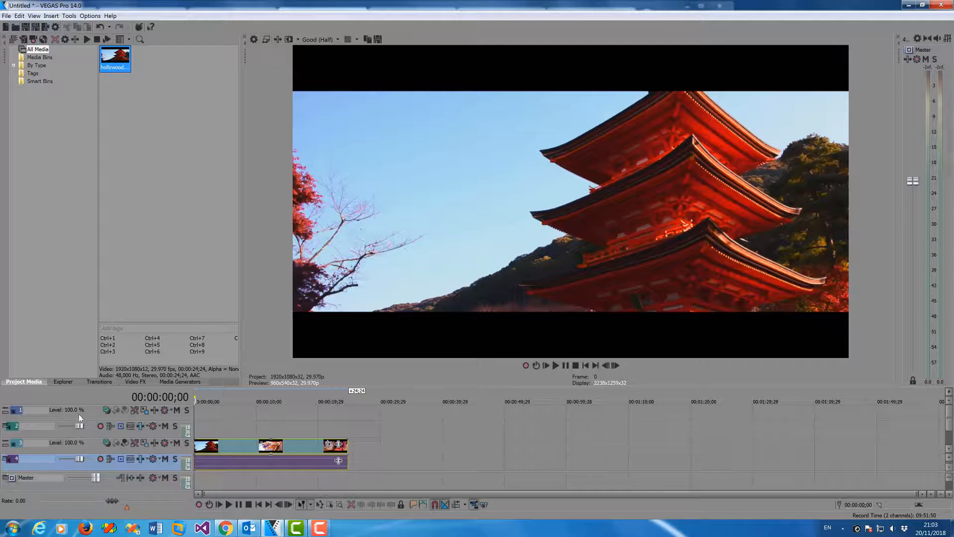
# Insert a VEGAS Titles & Text generated media event on the uppermost video track at 00:00:03;07.
pyautogui.click(221, 413)
pyautogui.rightClick(221, 414)
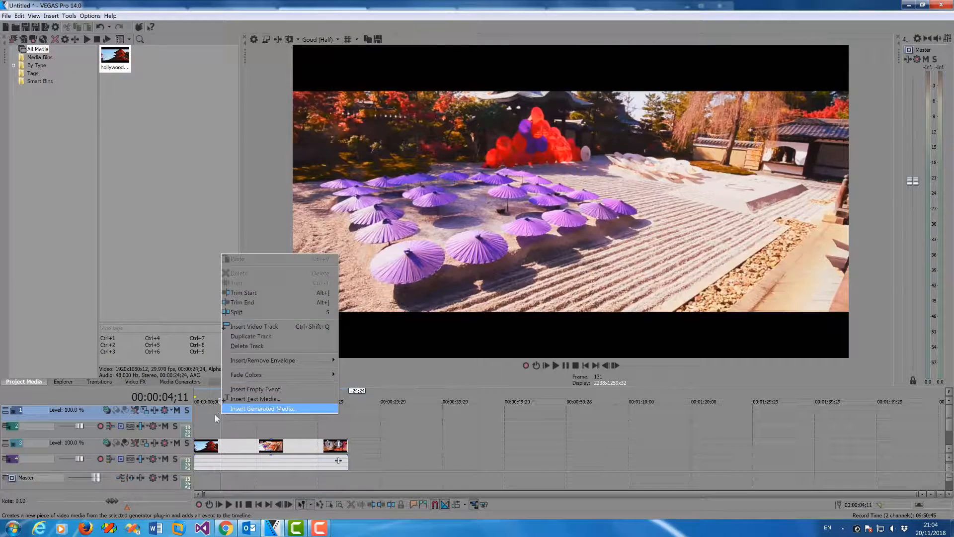
pyautogui.click(215, 414)
pyautogui.rightClick(215, 413)
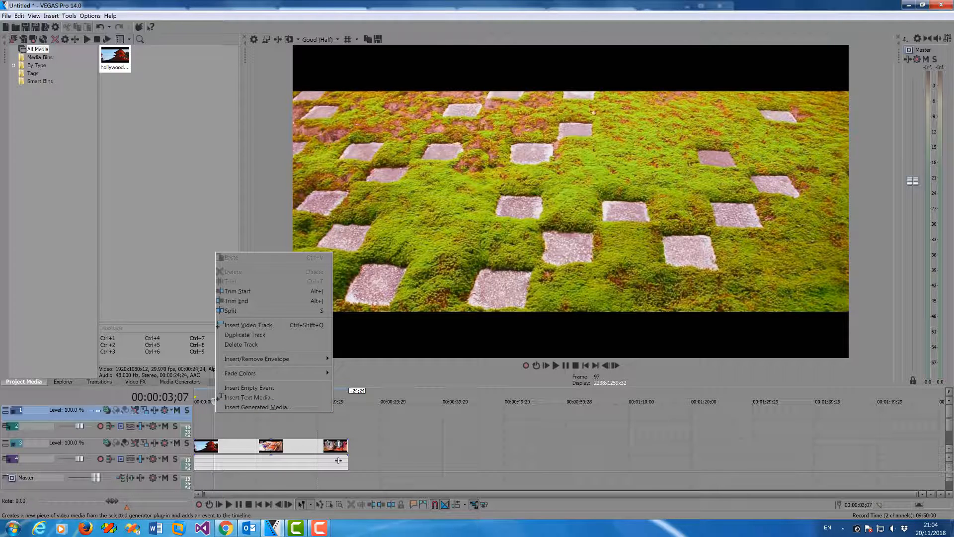
pyautogui.click(220, 407)
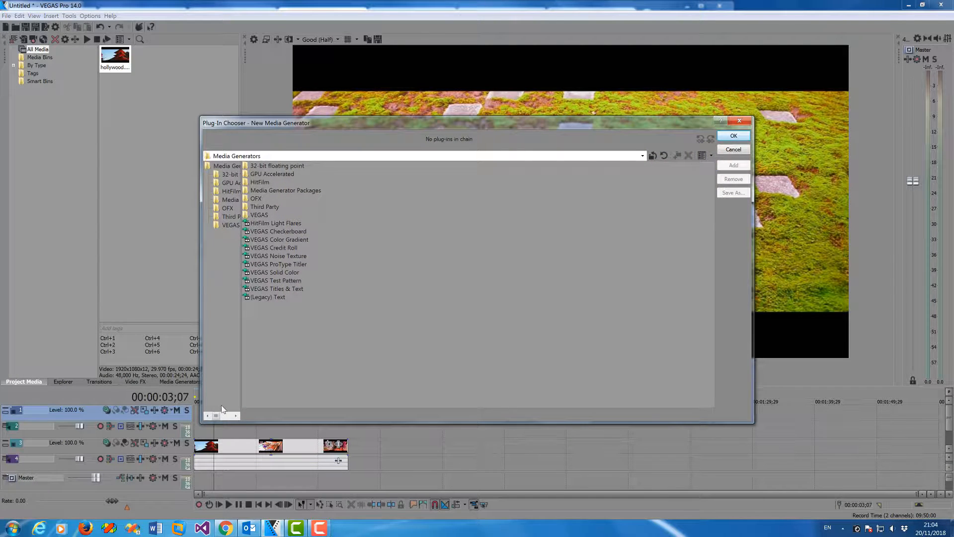
pyautogui.click(284, 288)
pyautogui.click(734, 137)
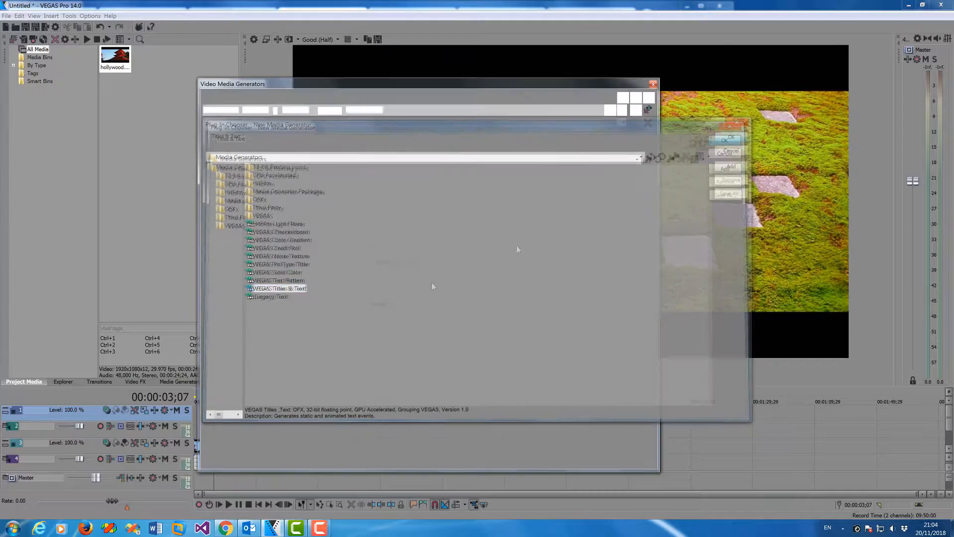
# Replace the title's sample text with "EditVPro".
pyautogui.moveTo(415, 88); pyautogui.dragTo(334, 281)
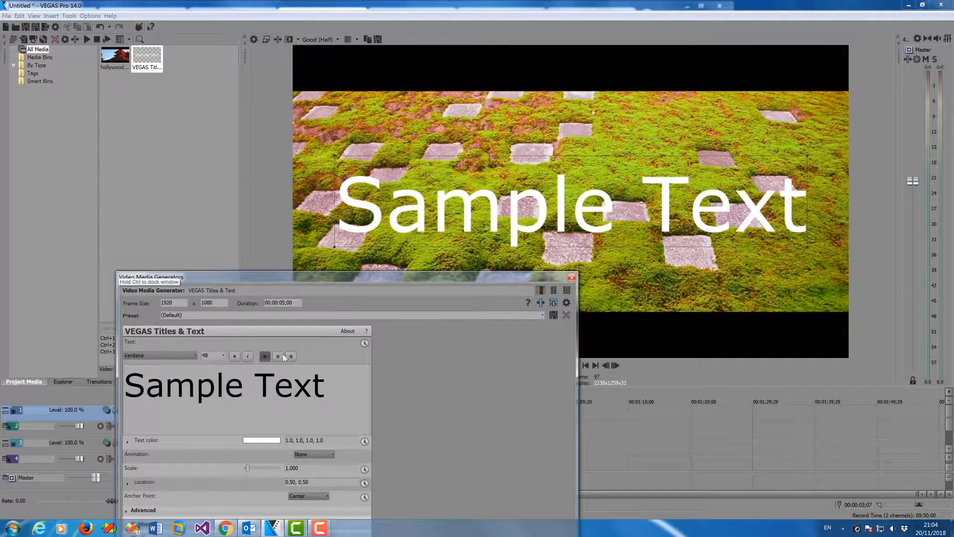
pyautogui.moveTo(332, 390); pyautogui.dragTo(132, 389)
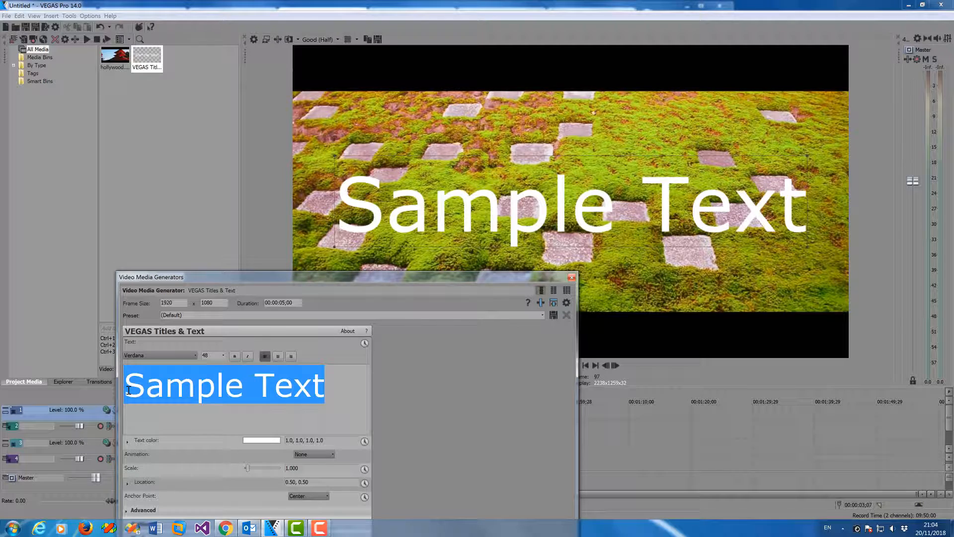
pyautogui.write('Edit')
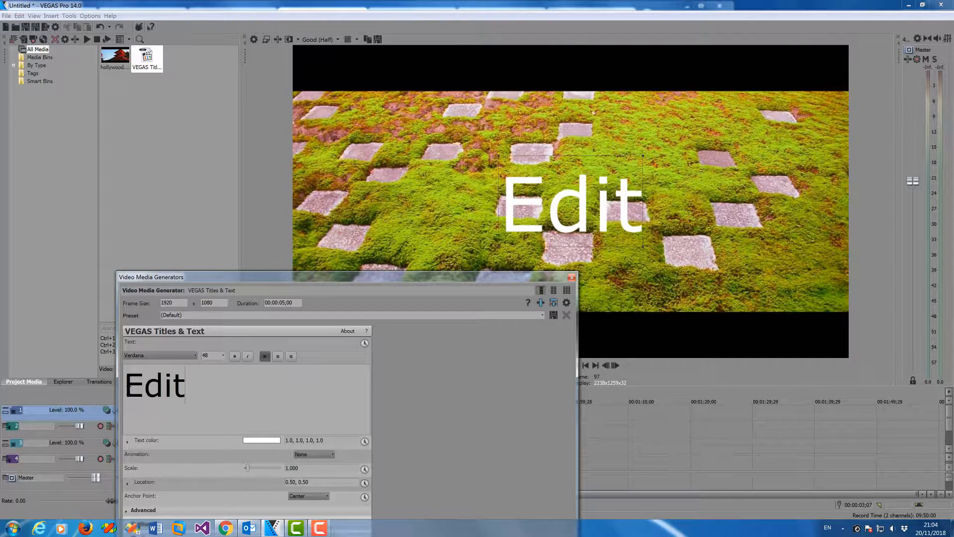
pyautogui.write('VPro')
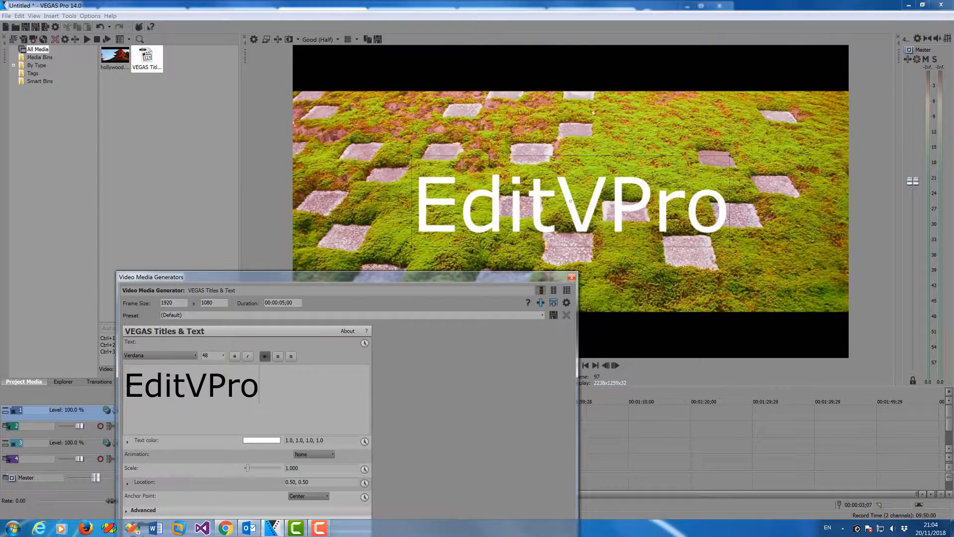
# Set the font size of the whole EditVPro title to 52.
pyautogui.moveTo(261, 388); pyautogui.dragTo(105, 386)
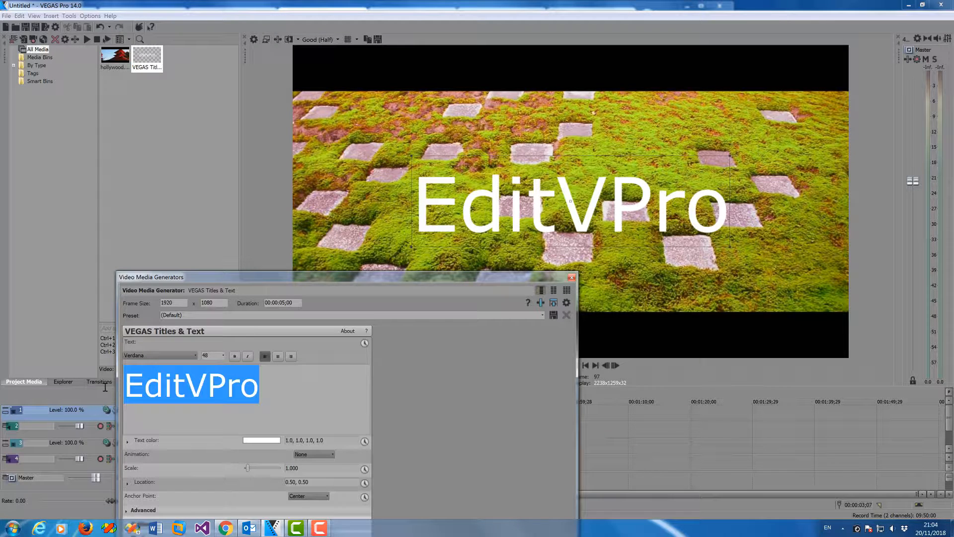
pyautogui.click(222, 356)
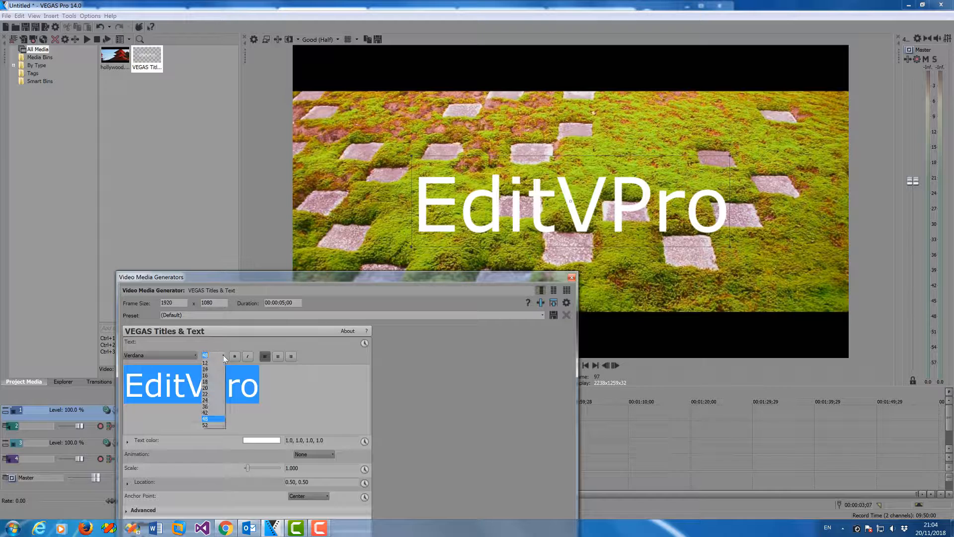
pyautogui.click(210, 437)
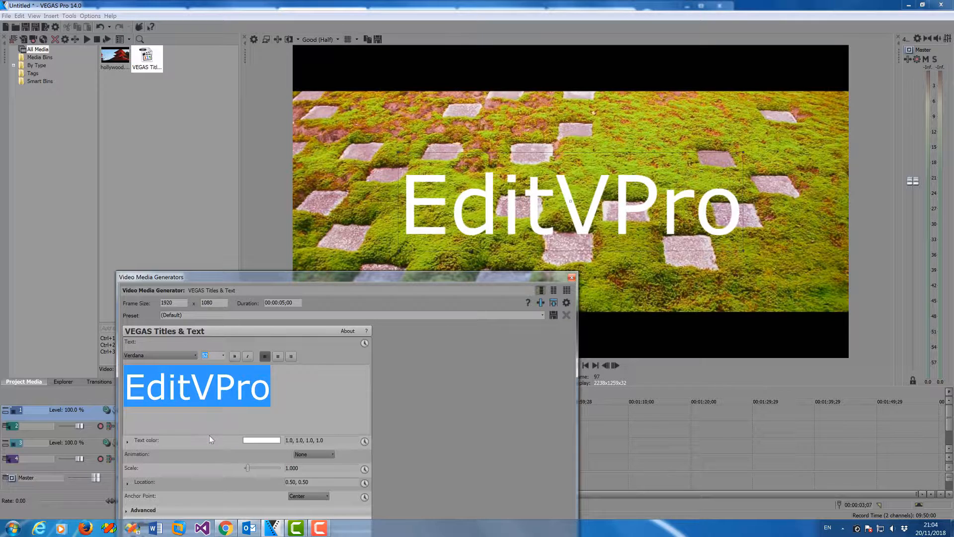
pyautogui.click(276, 403)
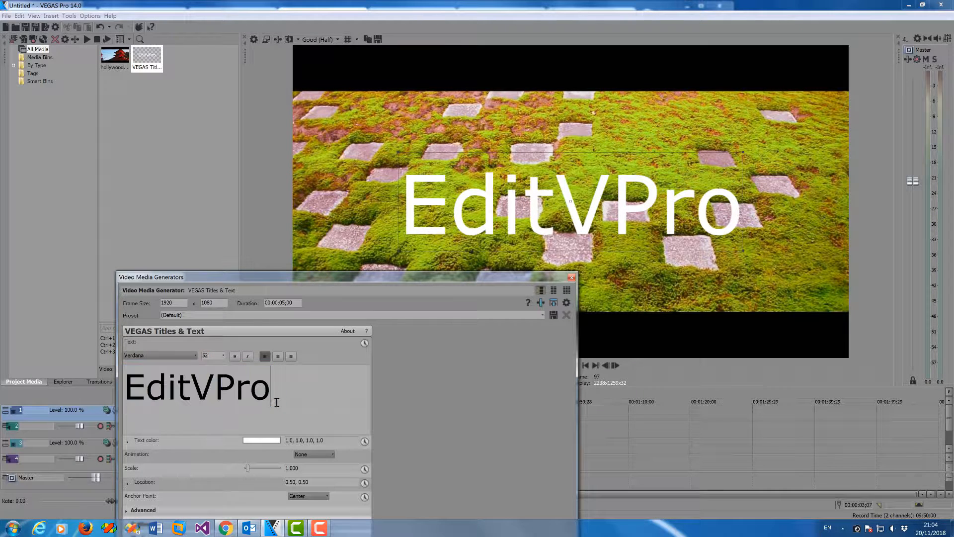
pyautogui.click(222, 354)
pyautogui.click(214, 368)
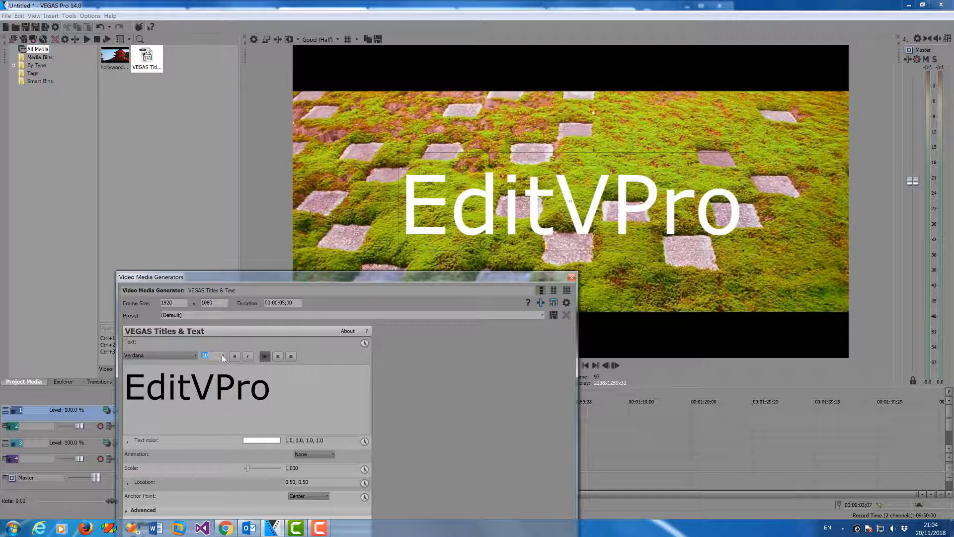
pyautogui.click(221, 355)
pyautogui.click(215, 437)
# Try the Viner Hand ITC font on the whole title text, and settle on the Tunga font.
pyautogui.moveTo(269, 385); pyautogui.dragTo(107, 386)
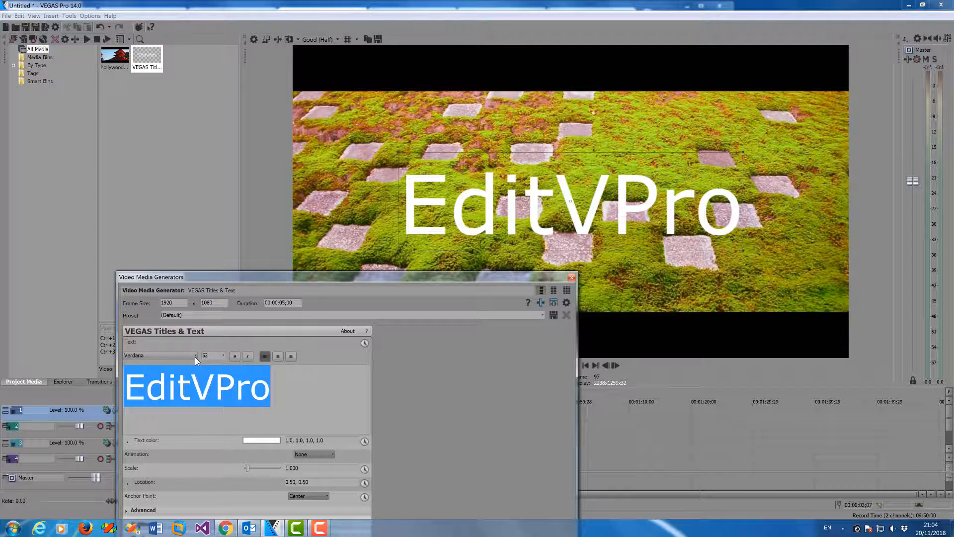
pyautogui.click(194, 356)
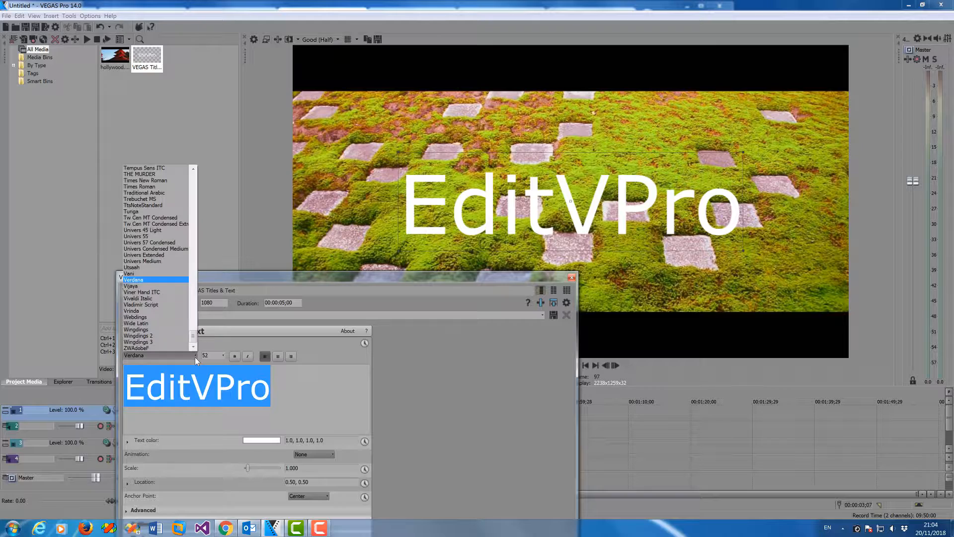
pyautogui.click(172, 292)
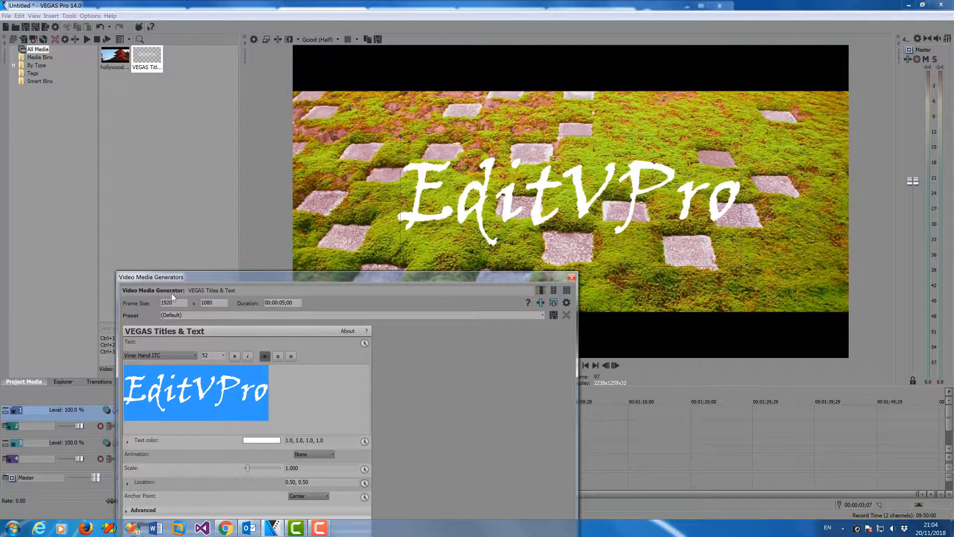
pyautogui.click(195, 356)
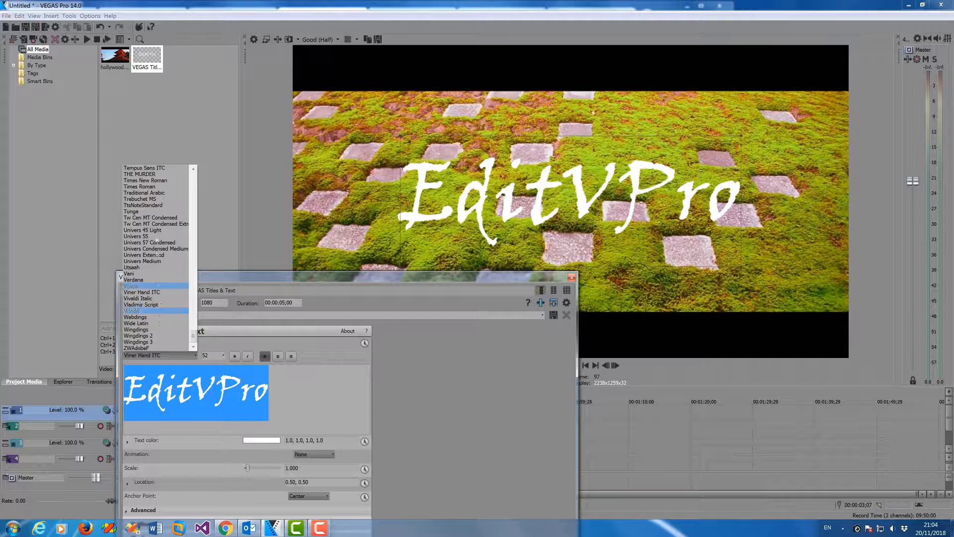
pyautogui.click(149, 212)
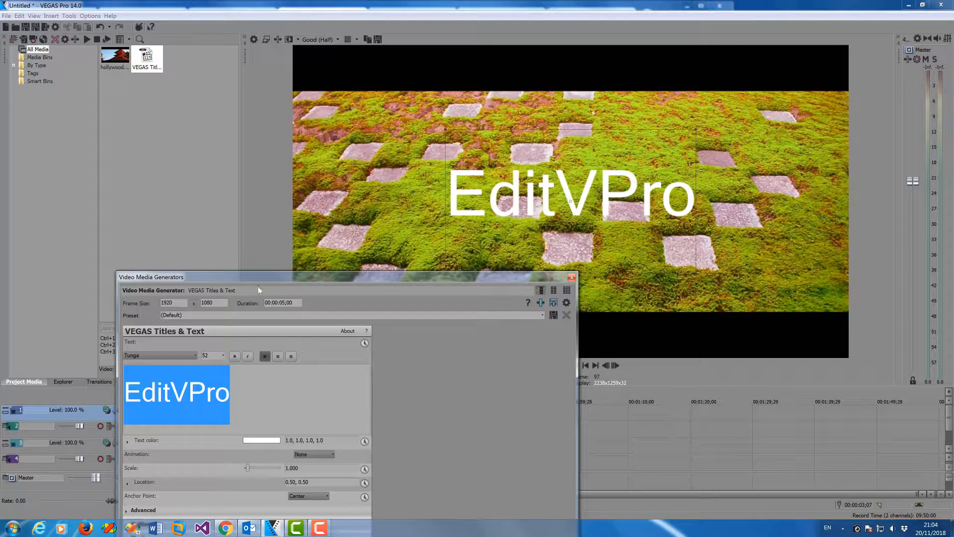
pyautogui.click(259, 402)
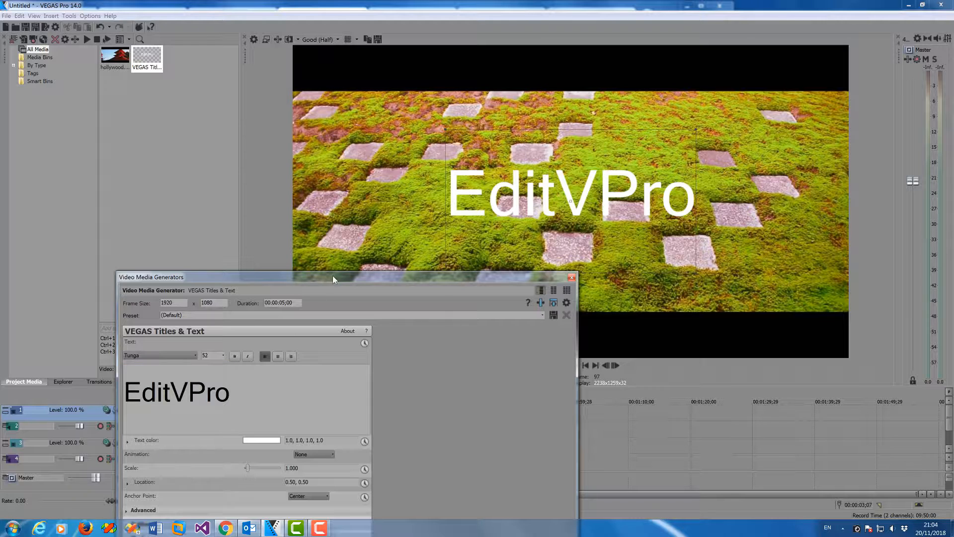
# Change the title's text color to blue, about 0.09, 0.19, 0.89.
pyautogui.moveTo(333, 274); pyautogui.dragTo(331, 129)
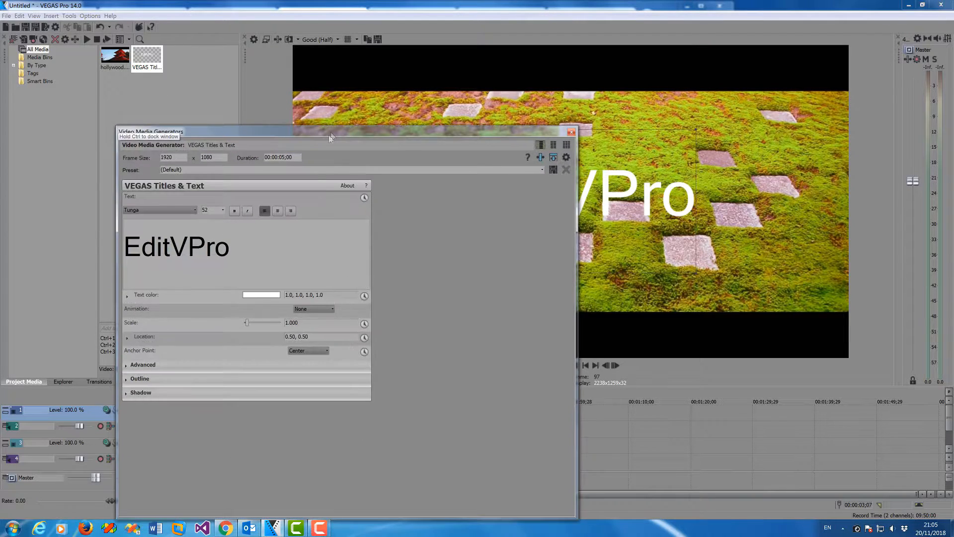
pyautogui.click(267, 296)
pyautogui.click(204, 320)
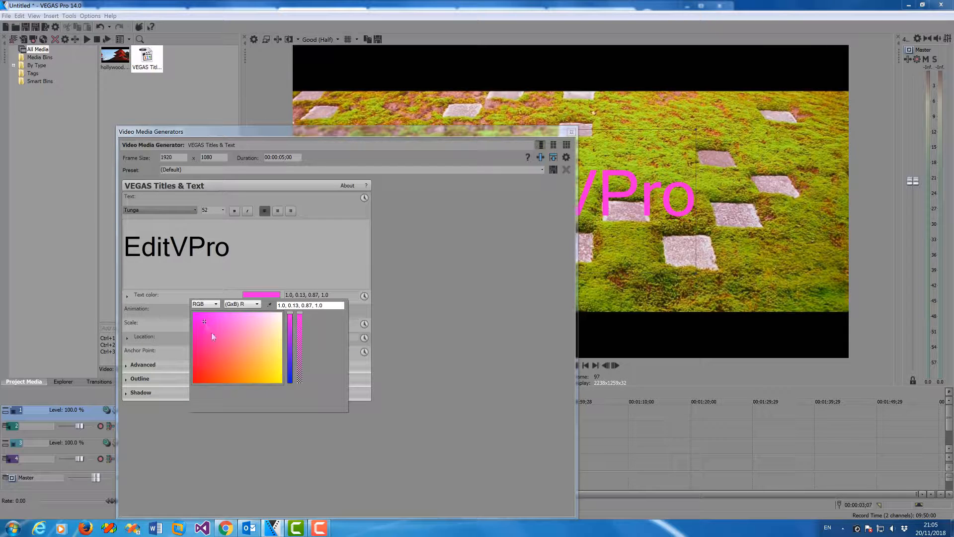
pyautogui.click(291, 376)
pyautogui.click(210, 319)
pyautogui.click(242, 282)
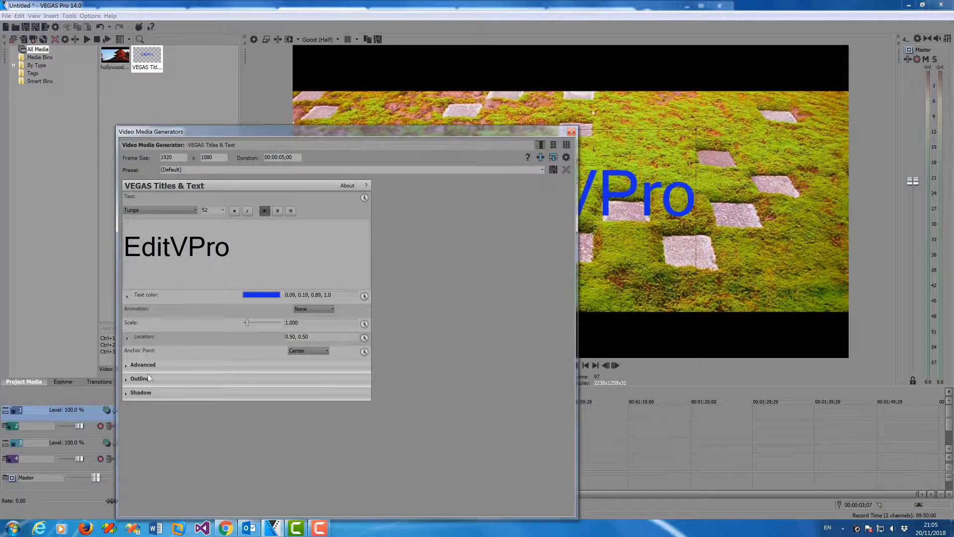
# Give the title a white outline with a width of about 5.17, keeping the text visible in the preview.
pyautogui.click(128, 380)
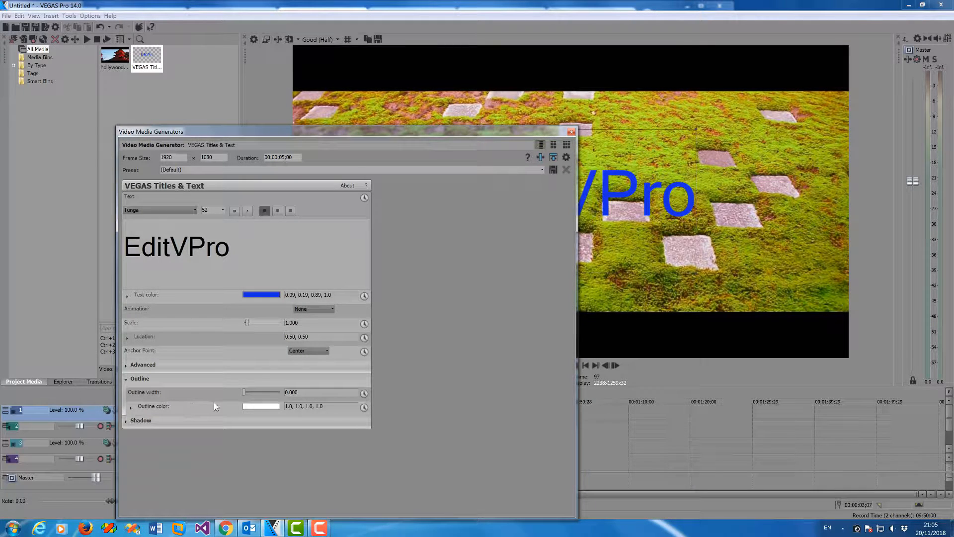
pyautogui.moveTo(244, 393); pyautogui.dragTo(262, 394)
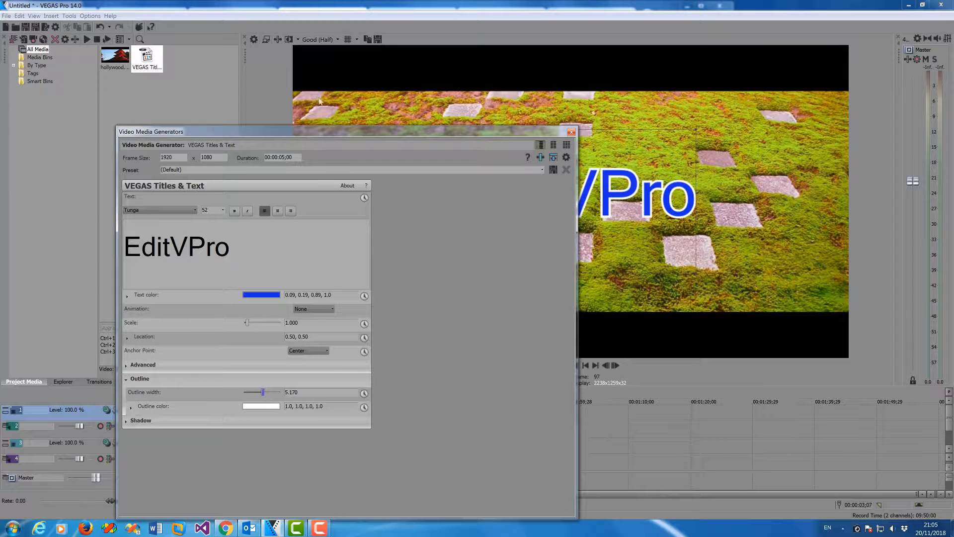
pyautogui.moveTo(287, 132); pyautogui.dragTo(220, 110)
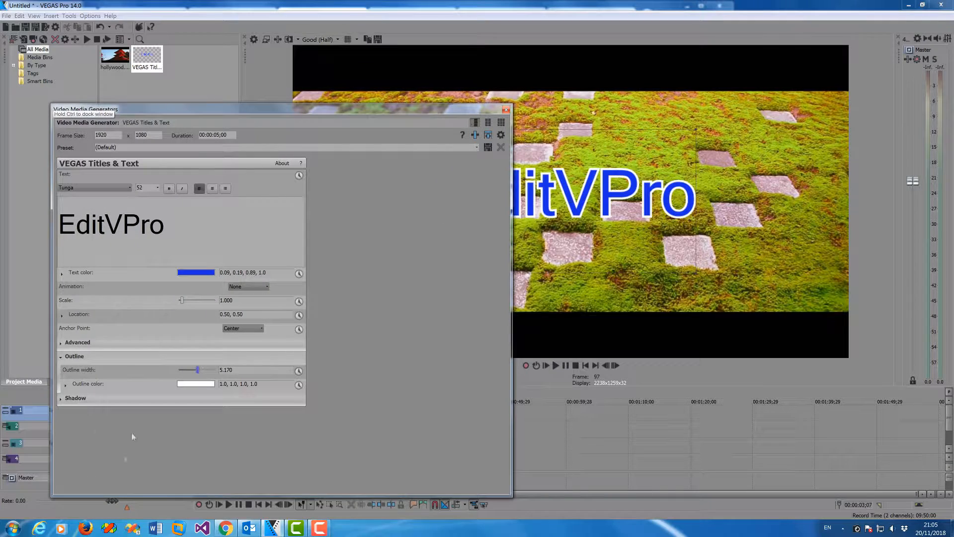
# Enable the title's black shadow with offset X about 0.075, offset Y about 0.061 and blur about 0.15, and close the title settings.
pyautogui.click(59, 397)
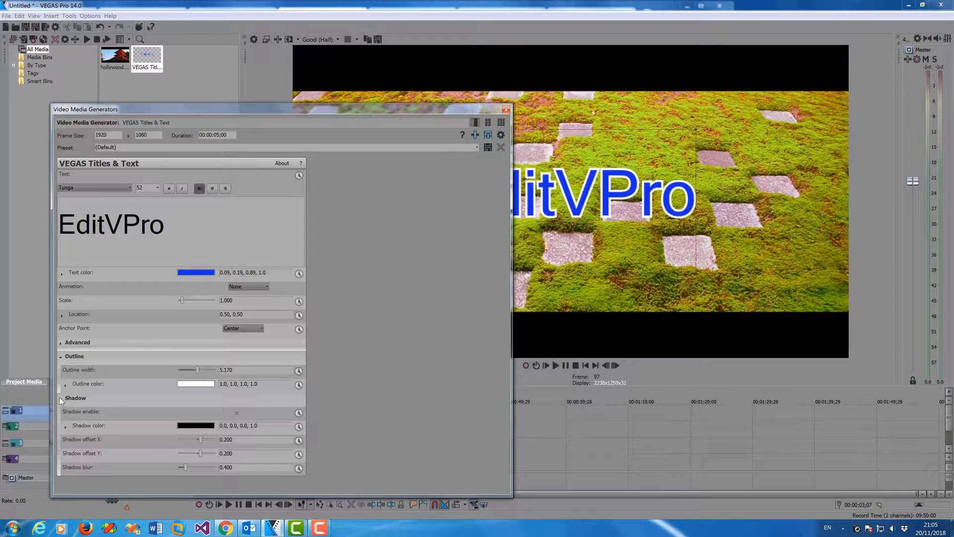
pyautogui.click(236, 414)
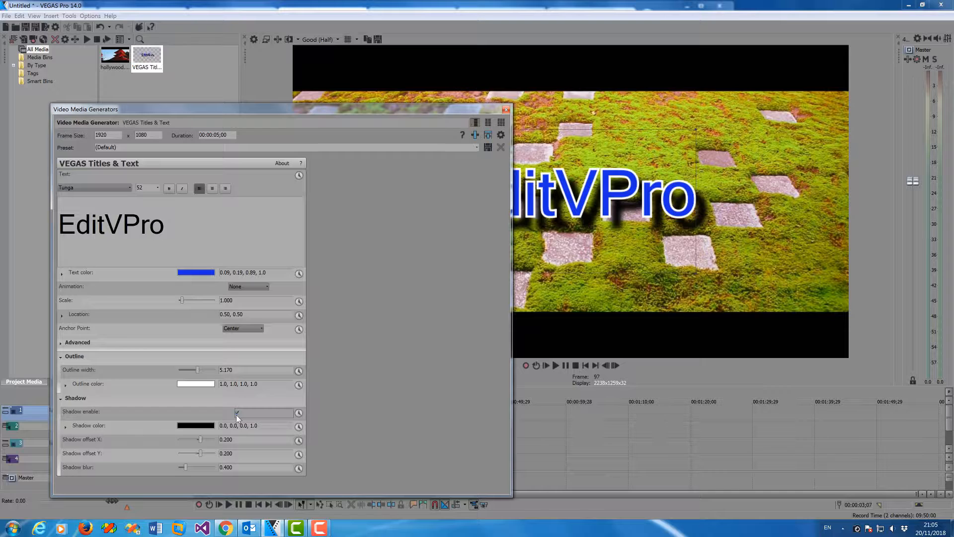
pyautogui.moveTo(186, 467); pyautogui.dragTo(197, 439)
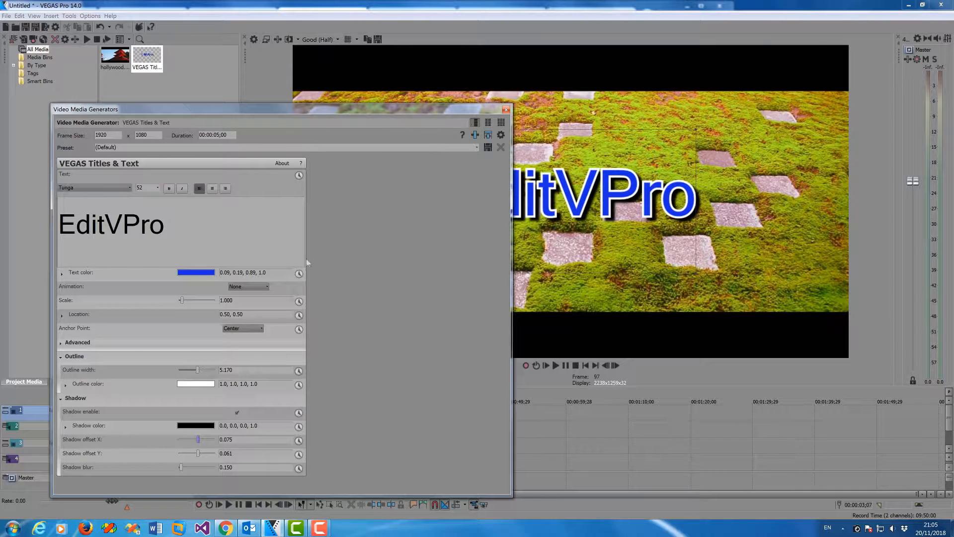
pyautogui.moveTo(350, 106); pyautogui.dragTo(346, 191)
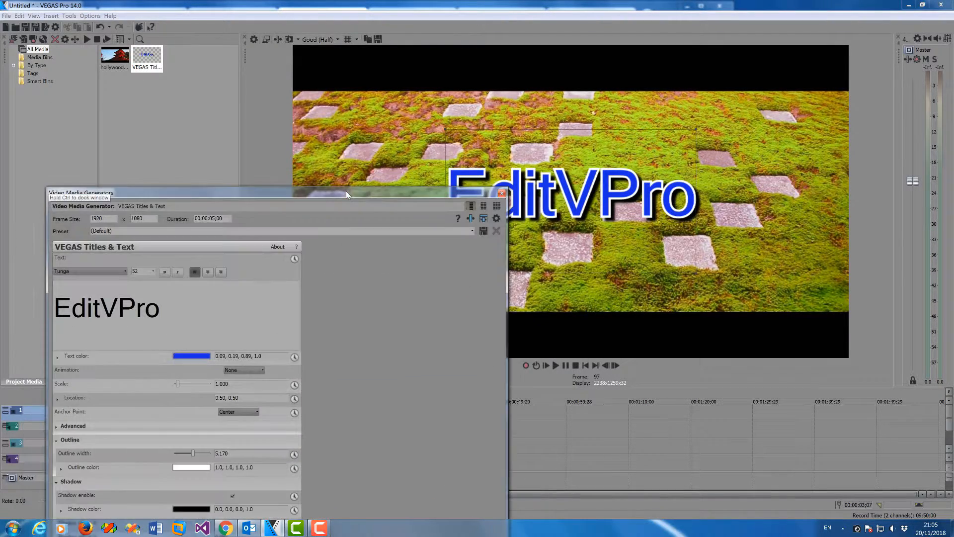
pyautogui.click(501, 194)
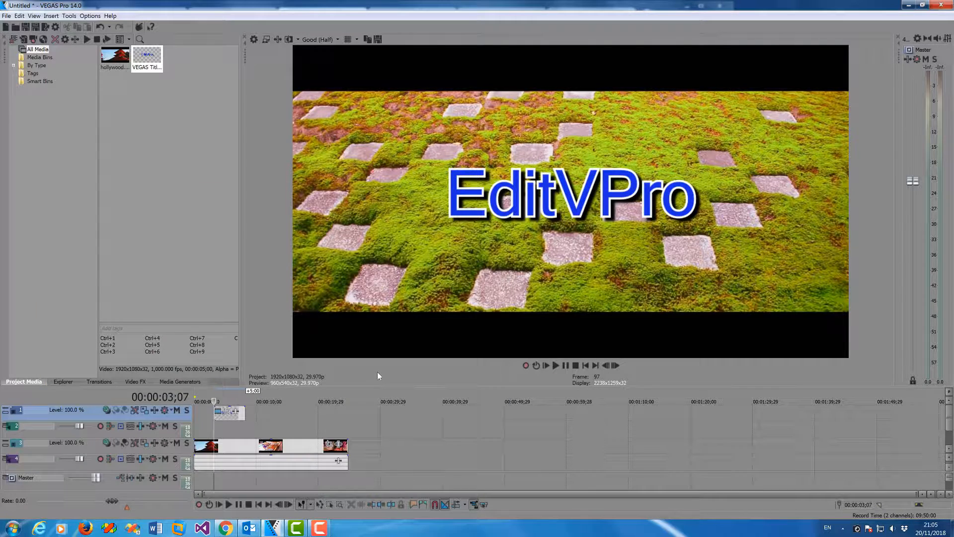
# Extend the title event to the timeline start and across the clip, and trim its end back to about 5 seconds.
pyautogui.click(225, 426)
pyautogui.moveTo(225, 417); pyautogui.dragTo(346, 415)
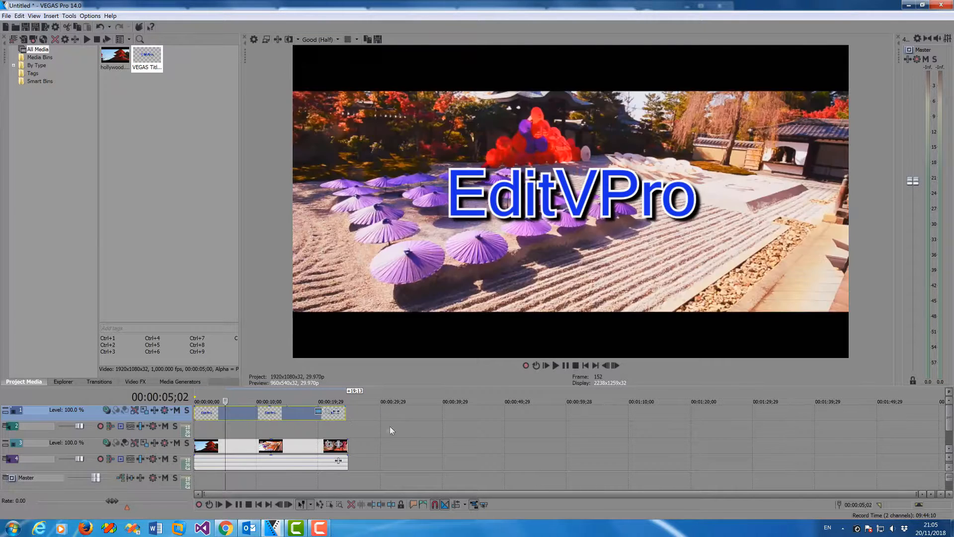
pyautogui.click(327, 428)
pyautogui.moveTo(348, 416); pyautogui.dragTo(208, 421)
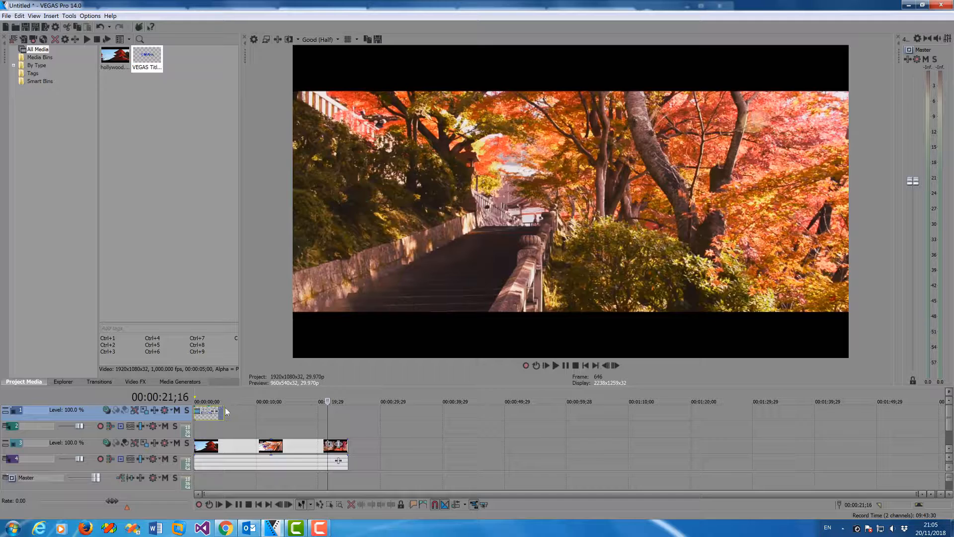
# Set the video preview quality to Preview (Half).
pyautogui.click(332, 39)
pyautogui.moveTo(331, 67)
pyautogui.click(365, 76)
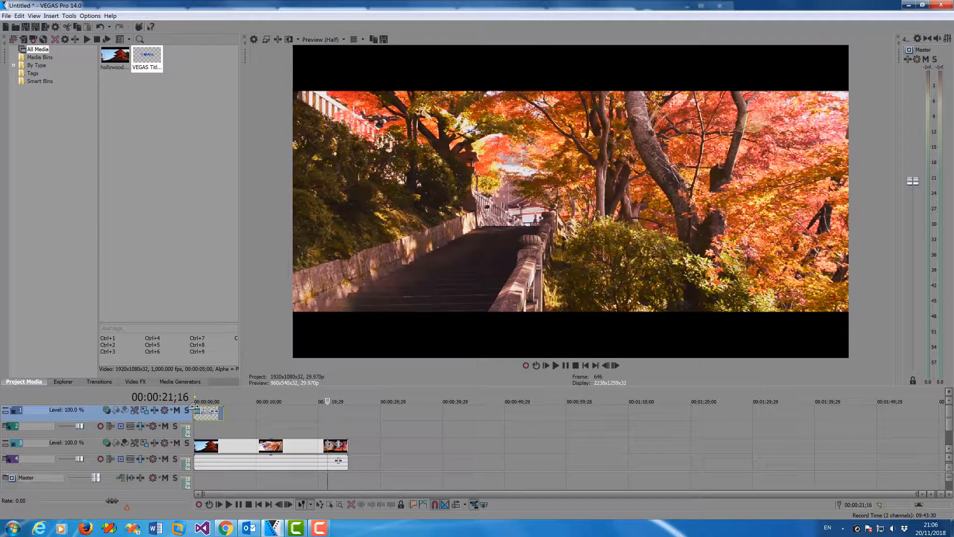
# Add a short fade-in to the start of the title event and play the project from the beginning.
pyautogui.moveTo(194, 406); pyautogui.dragTo(207, 407)
pyautogui.click(197, 433)
pyautogui.hotkey('ctrl', 'Home')
pyautogui.press('space')
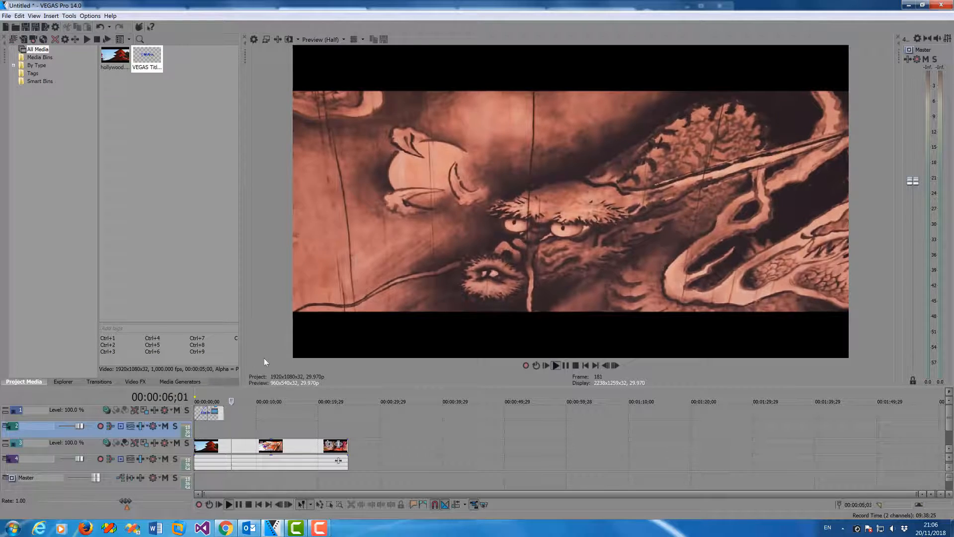
# Stop playback, set the video preview quality to Best (Full), and replay the project's opening from the start.
pyautogui.press('space')
pyautogui.click(343, 39)
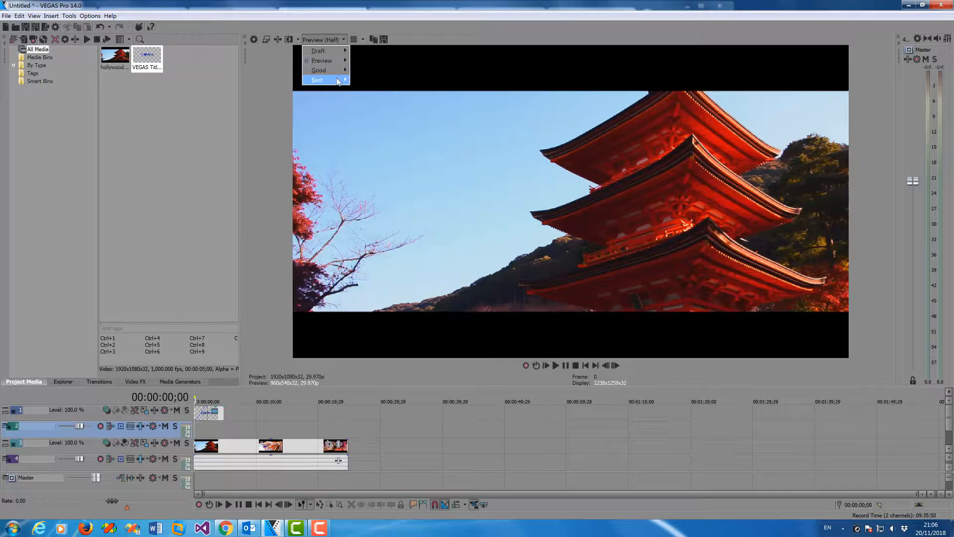
pyautogui.moveTo(337, 80)
pyautogui.click(363, 89)
pyautogui.press('space')
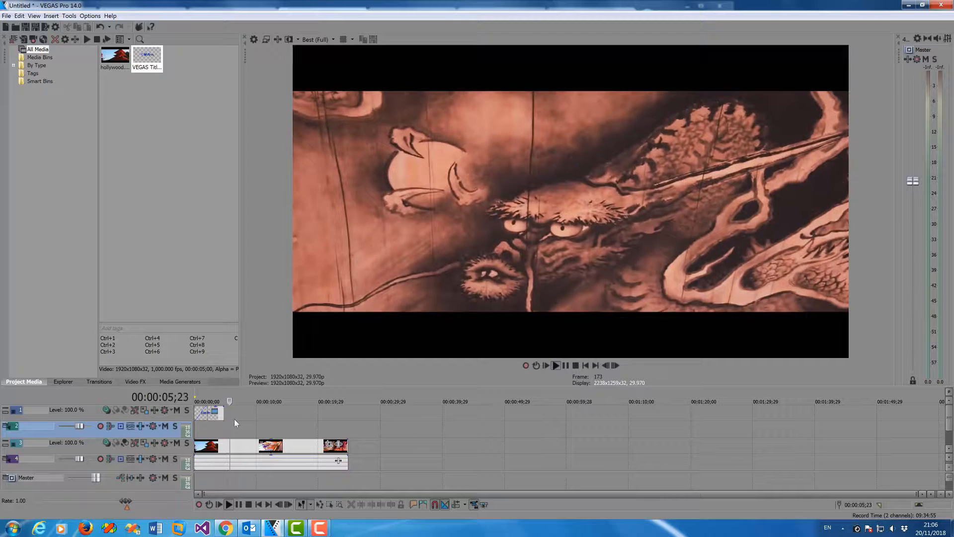
pyautogui.press('space')
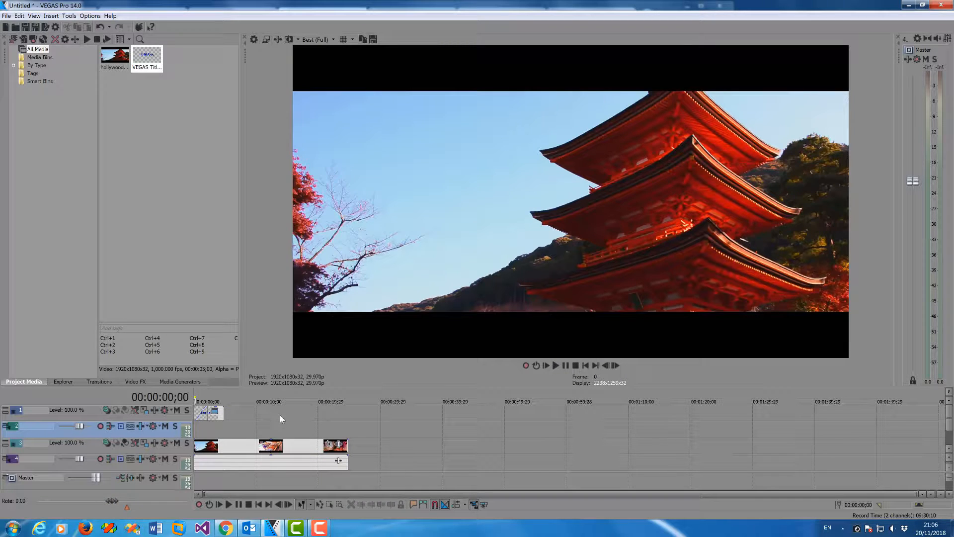
# Copy the EditVPro title event and paste it on the same track at about 20 seconds as a new copy of the source media.
pyautogui.click(242, 415)
pyautogui.click(215, 415)
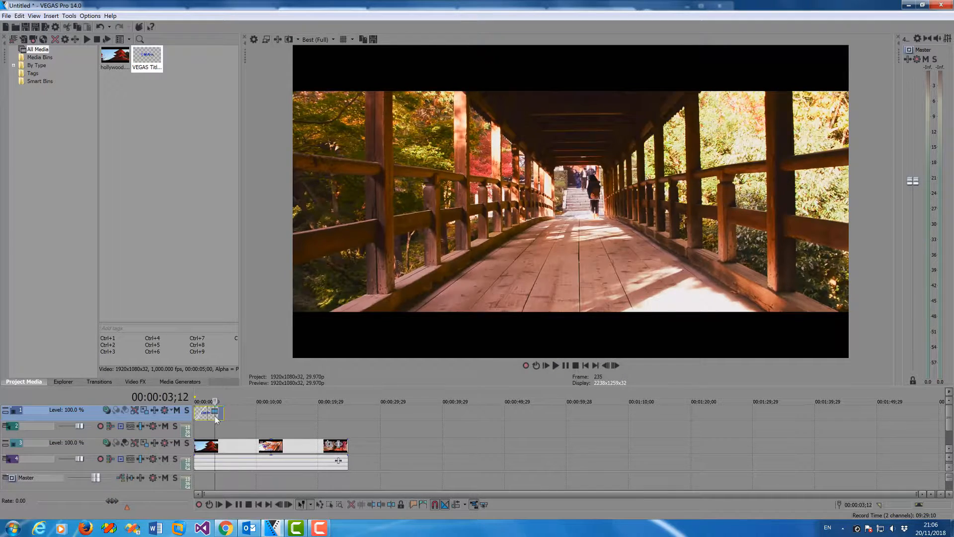
pyautogui.rightClick(215, 416)
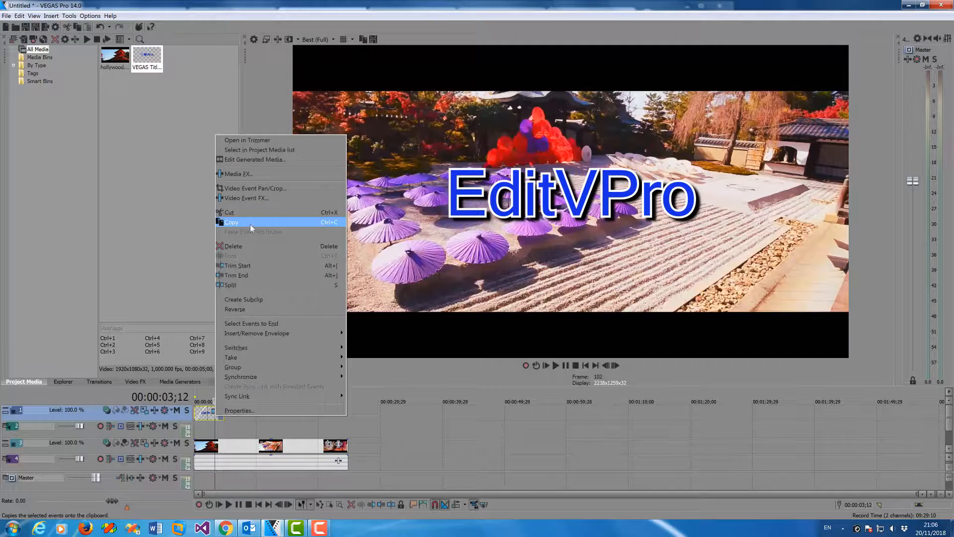
pyautogui.click(249, 222)
pyautogui.click(318, 416)
pyautogui.rightClick(318, 416)
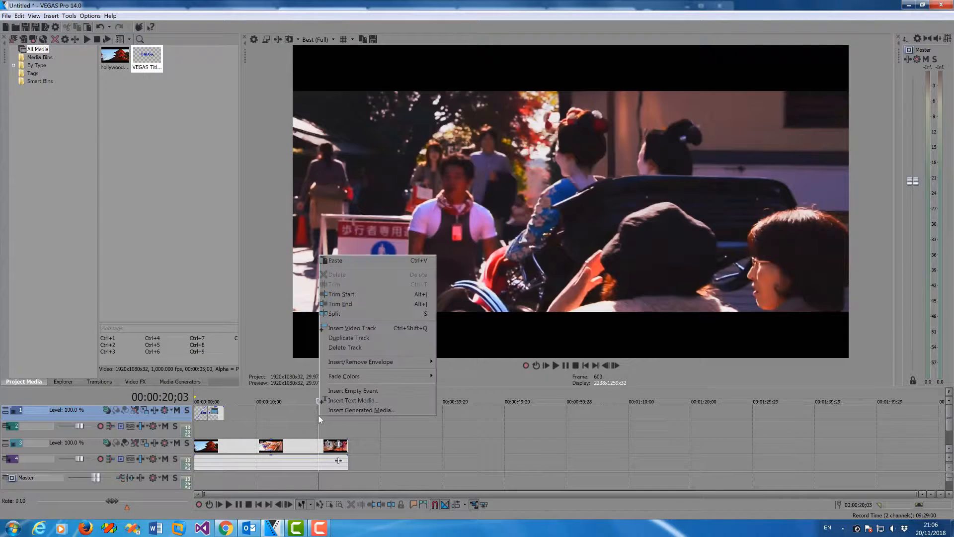
pyautogui.click(347, 261)
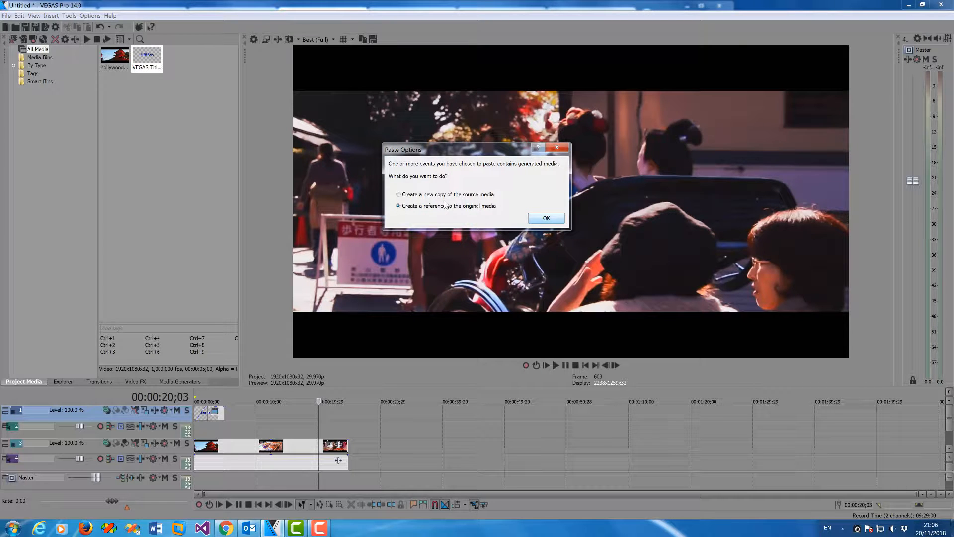
pyautogui.click(534, 220)
# Open the pasted title's generated media settings and replace its text with THE END.
pyautogui.click(326, 426)
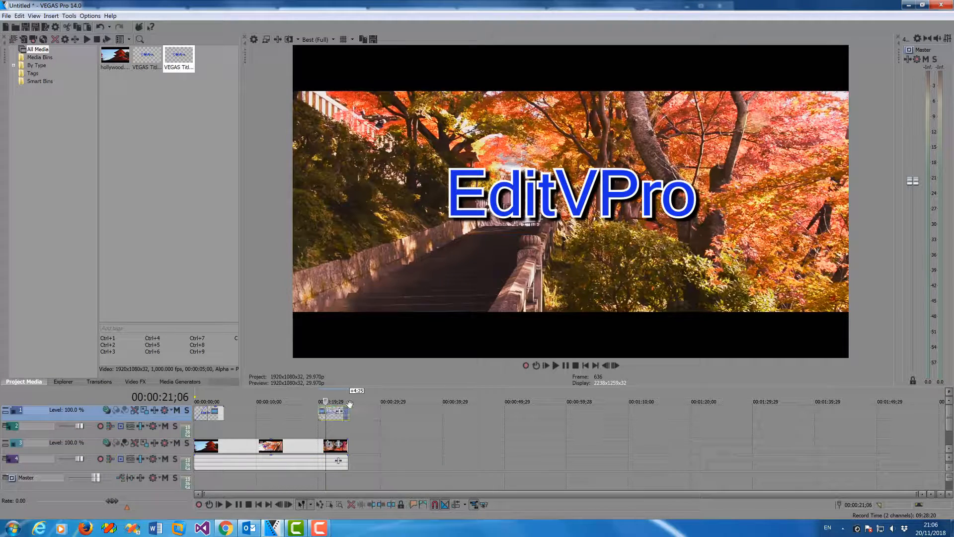
pyautogui.click(332, 421)
pyautogui.click(326, 412)
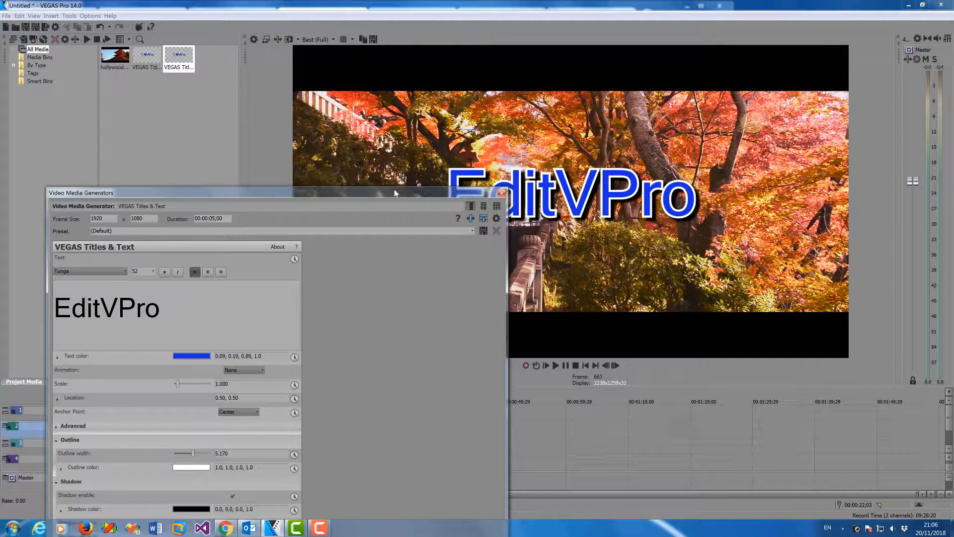
pyautogui.moveTo(393, 192); pyautogui.dragTo(426, 126)
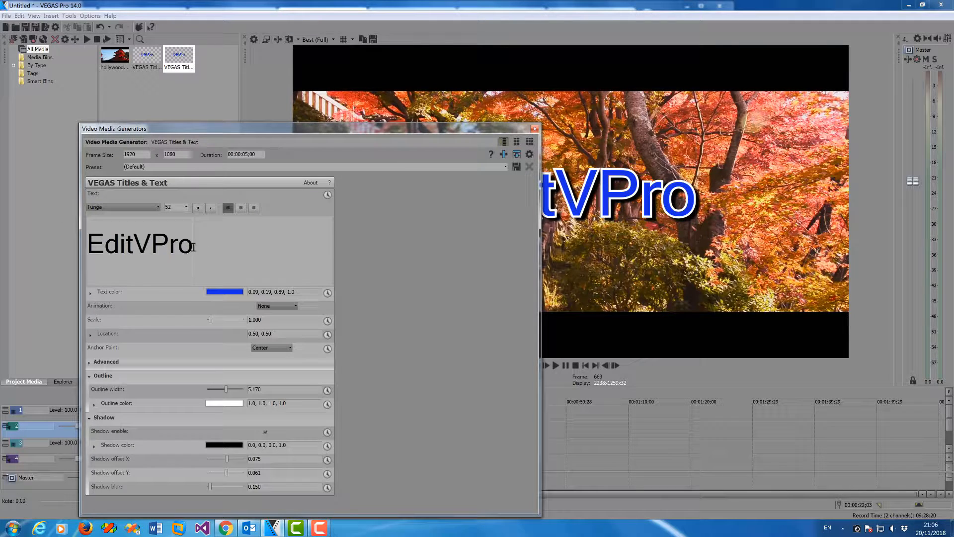
pyautogui.moveTo(195, 247); pyautogui.dragTo(82, 251)
pyautogui.write('RHE')
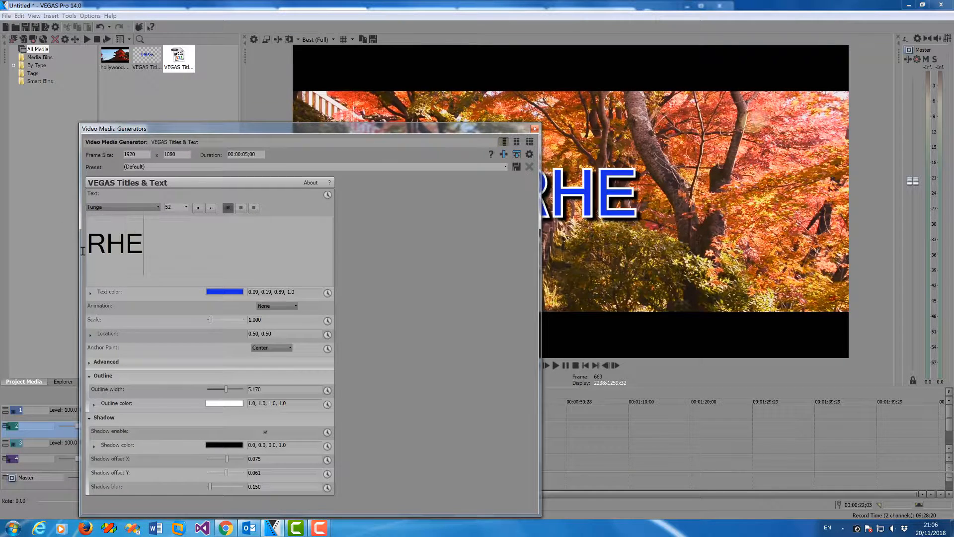
pyautogui.press('BackSpace')
pyautogui.press('BackSpace')
pyautogui.press('BackSpace')
pyautogui.write('THE END')
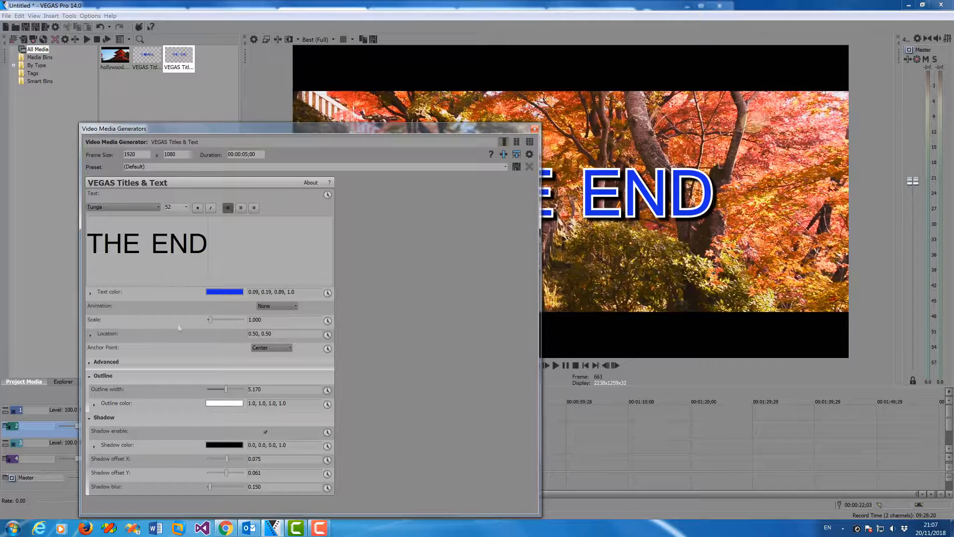
# Change the THE END title's text color to magenta and close the title settings.
pyautogui.click(237, 291)
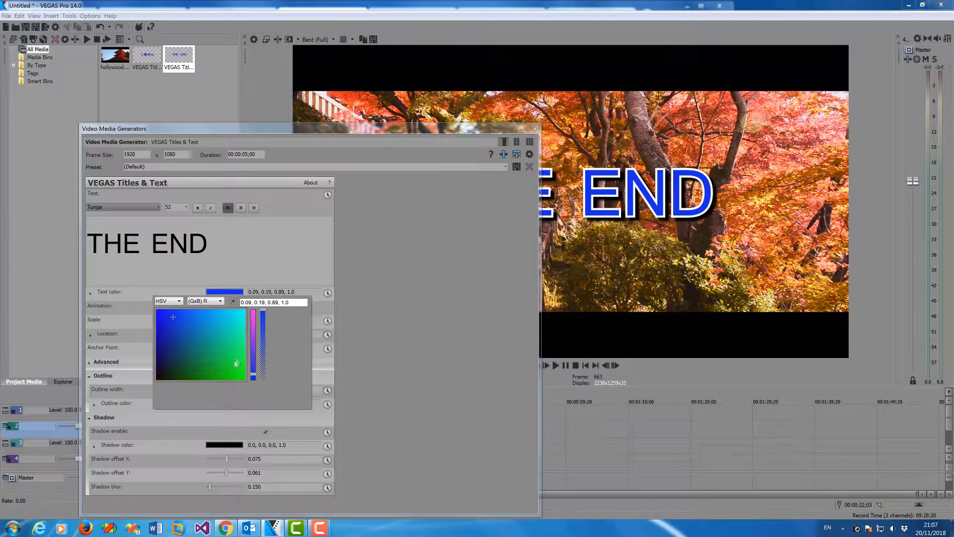
pyautogui.click(255, 328)
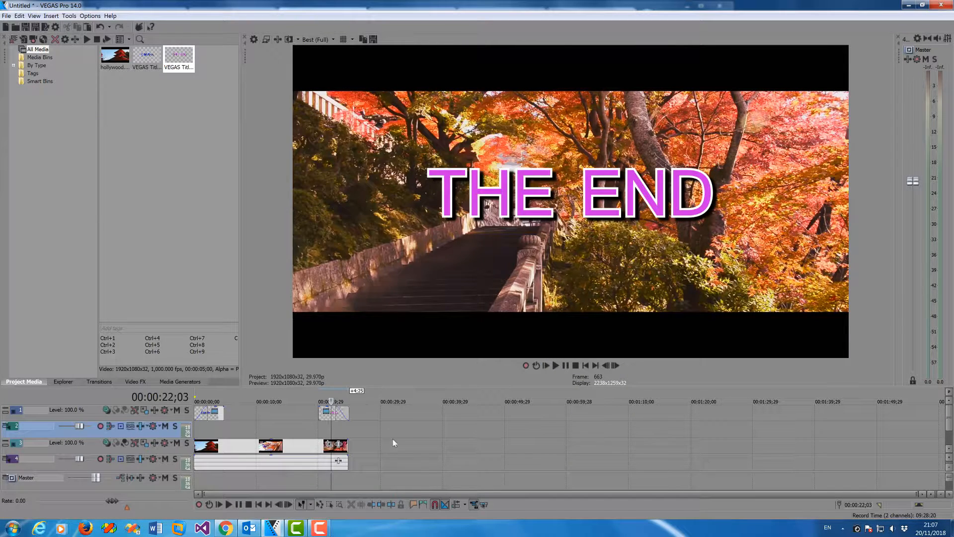
pyautogui.click(393, 442)
# Trim about 1.5 seconds off the start of the THE END title event and preview the ending from 21 seconds.
pyautogui.moveTo(320, 415); pyautogui.dragTo(330, 416)
pyautogui.click(327, 428)
pyautogui.click(325, 428)
pyautogui.press('space')
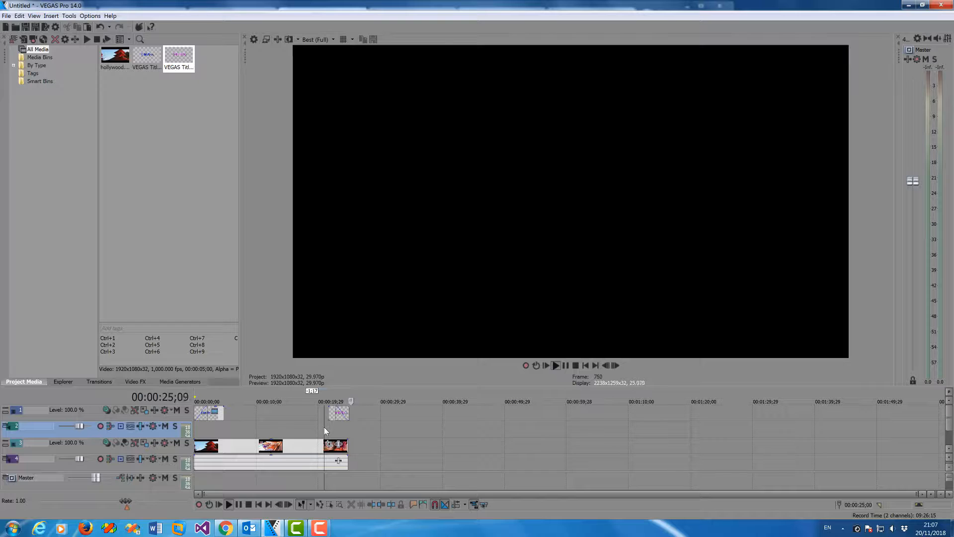
pyautogui.press('space')
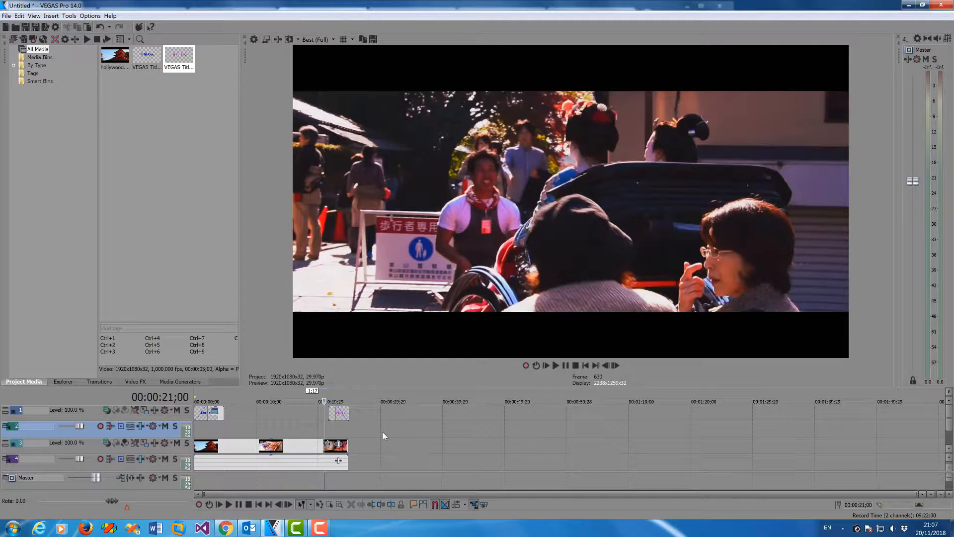